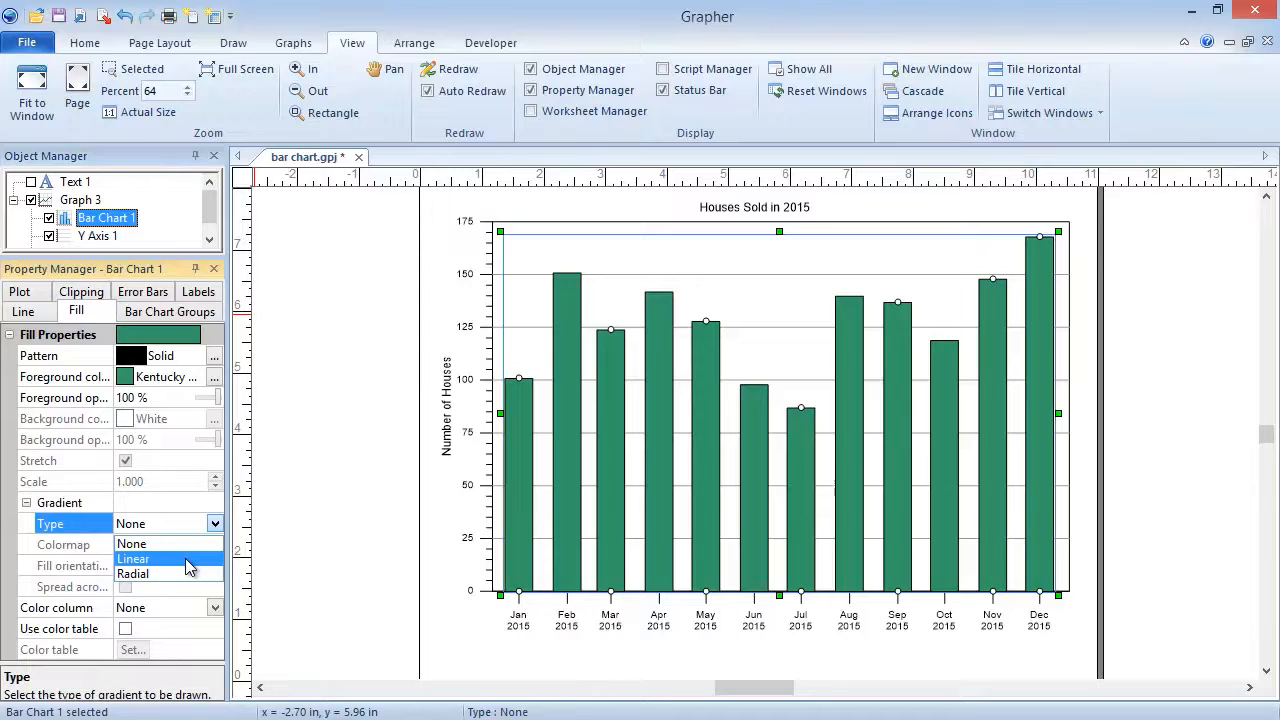
Give the bars a linear gradient fill and set its orientation to Horizontal.
left_click(190, 560)
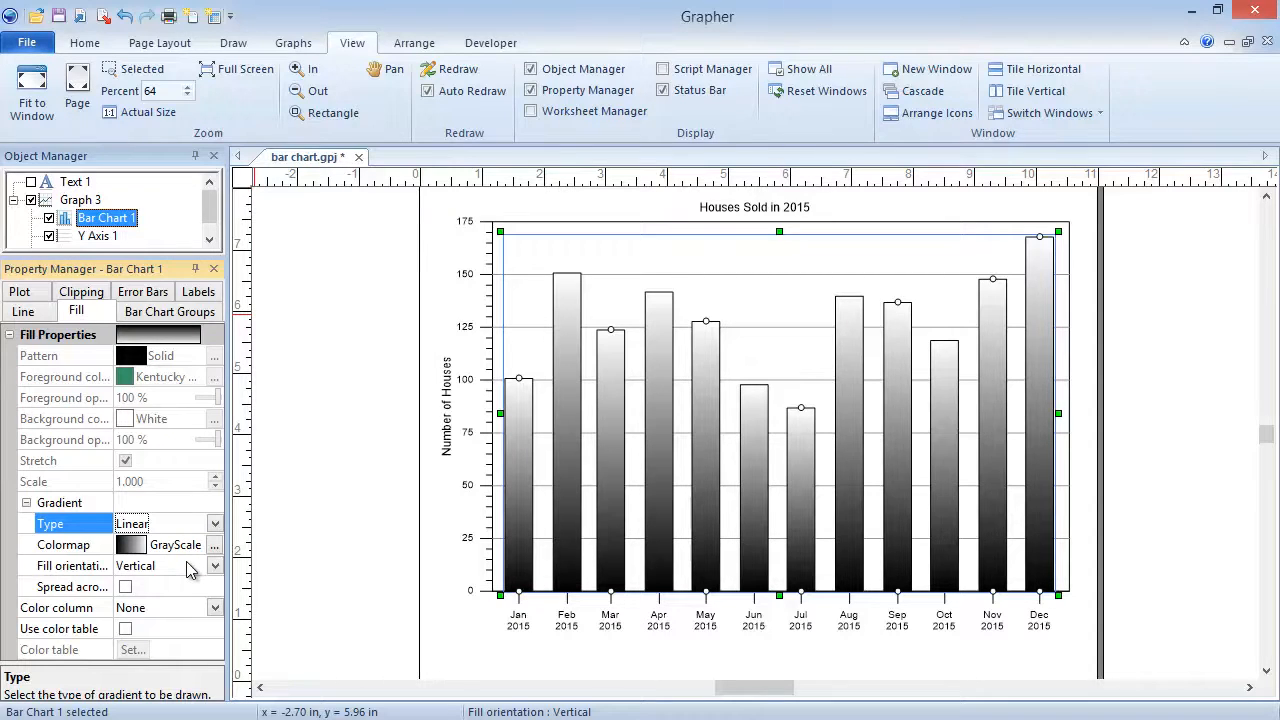
left_click(190, 566)
left_click(190, 607)
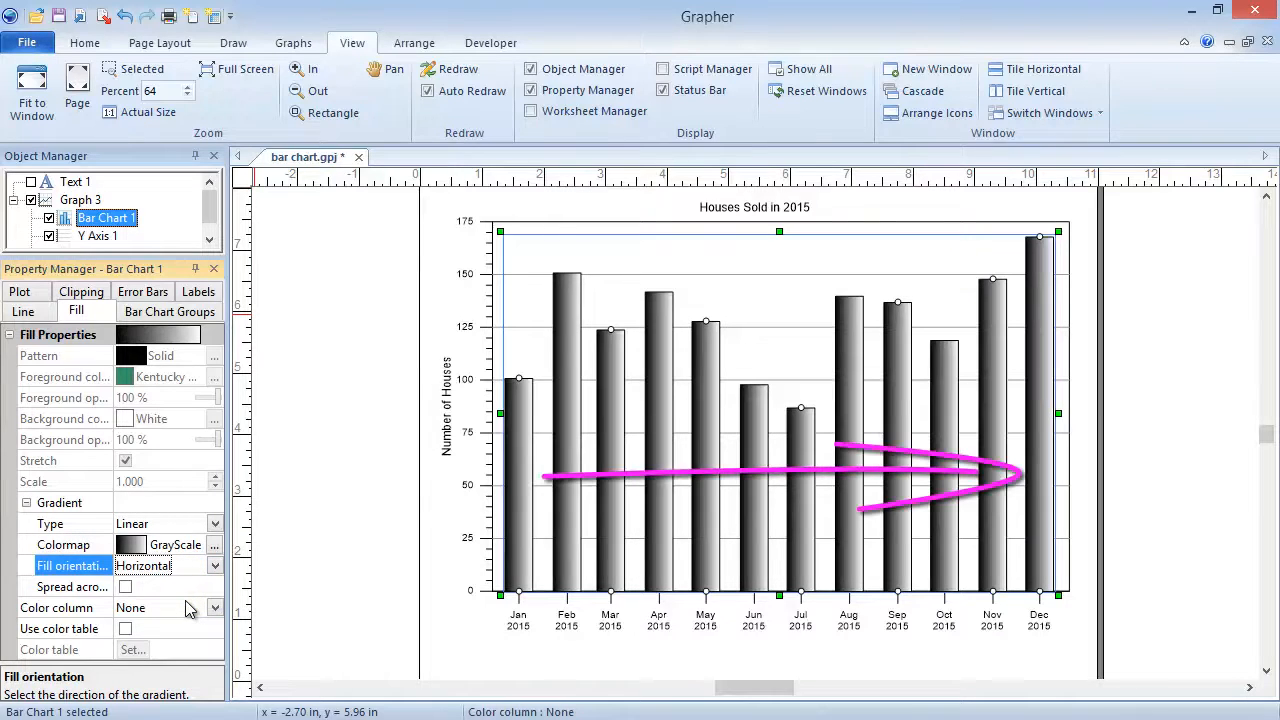
Set the gradient's fill orientation to Vertical and spread the gradient across the whole plot.
left_click(179, 566)
left_click(180, 587)
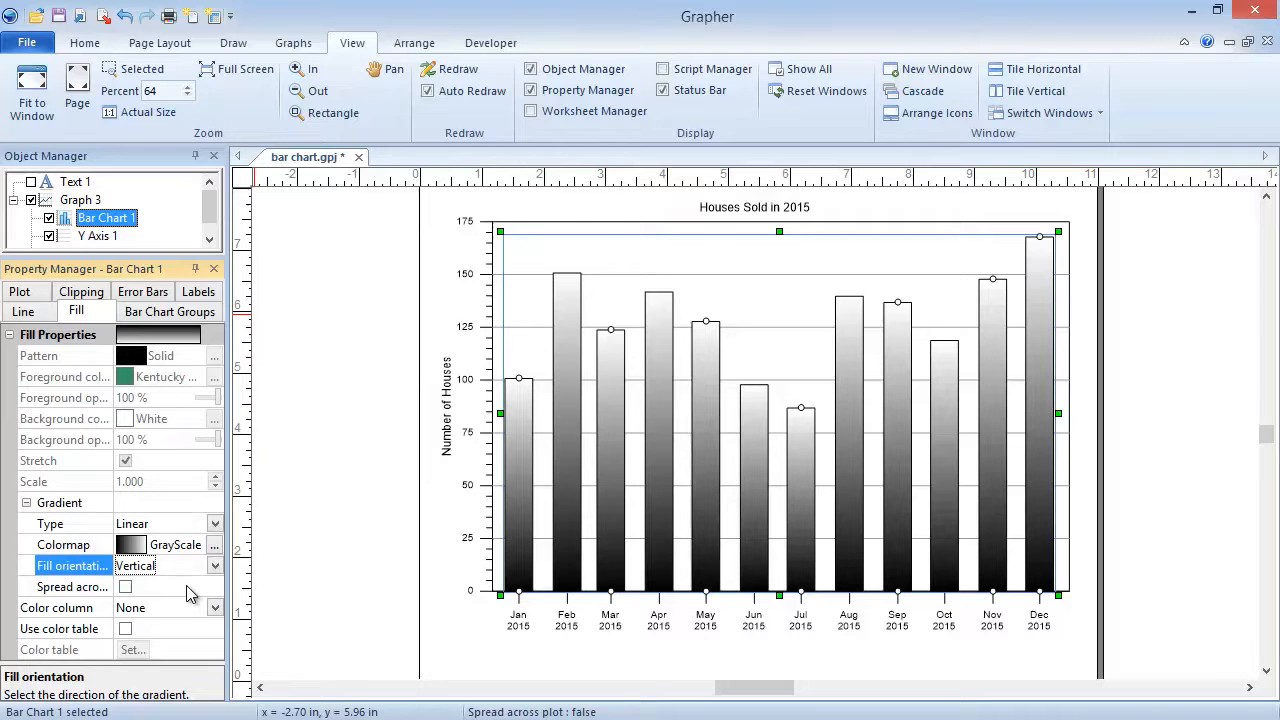
left_click(127, 588)
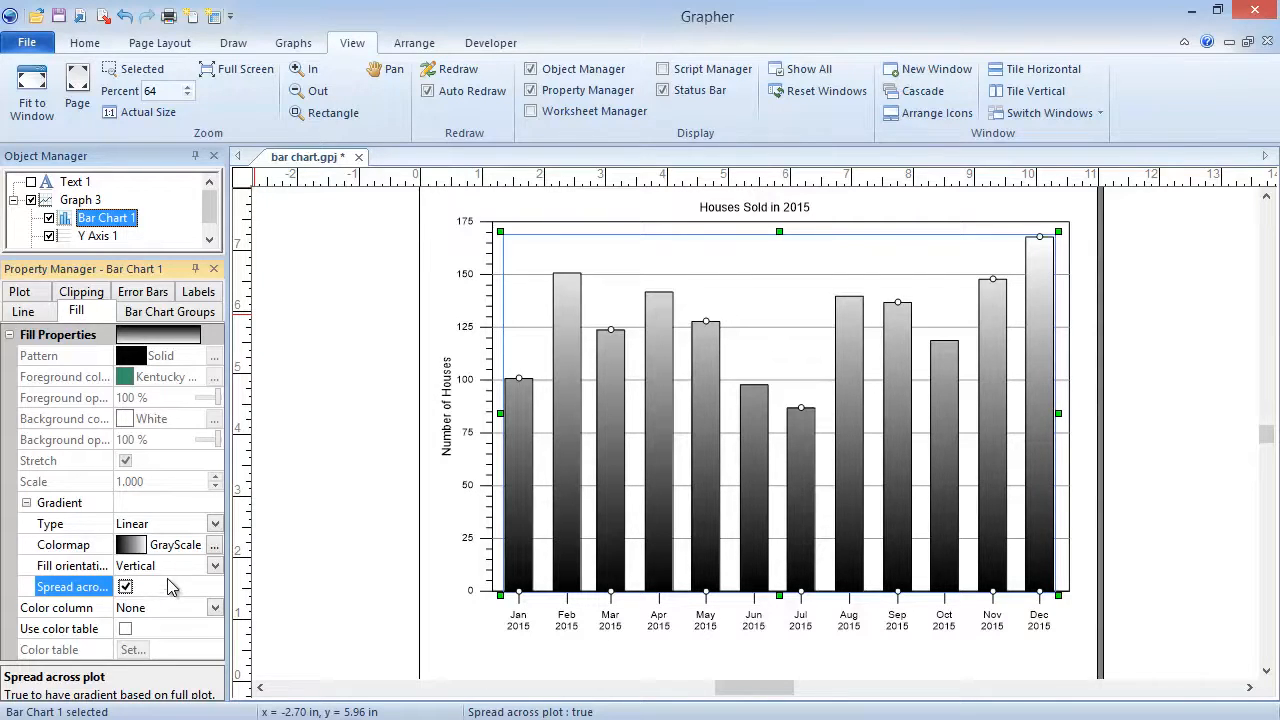
Open the bar fill's colormap for editing and load the Rainbow7 preset.
left_click(212, 552)
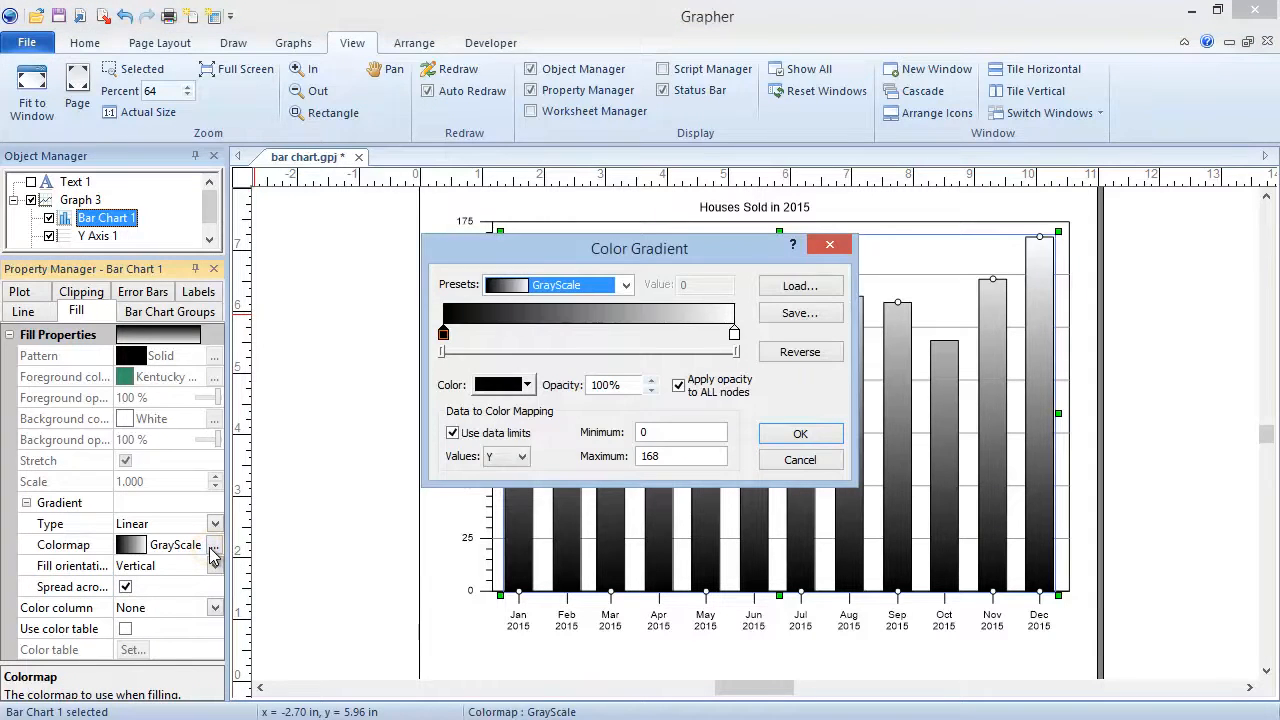
left_click(627, 288)
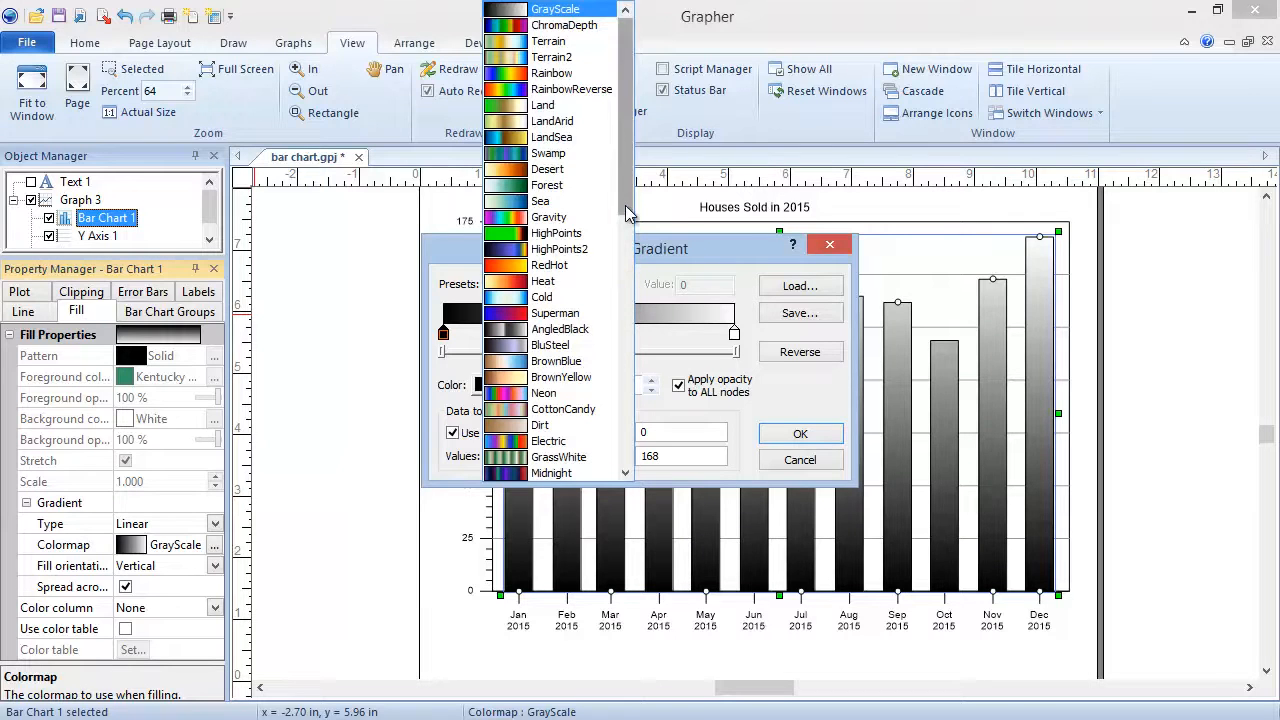
scroll(627, 210, "down", 3)
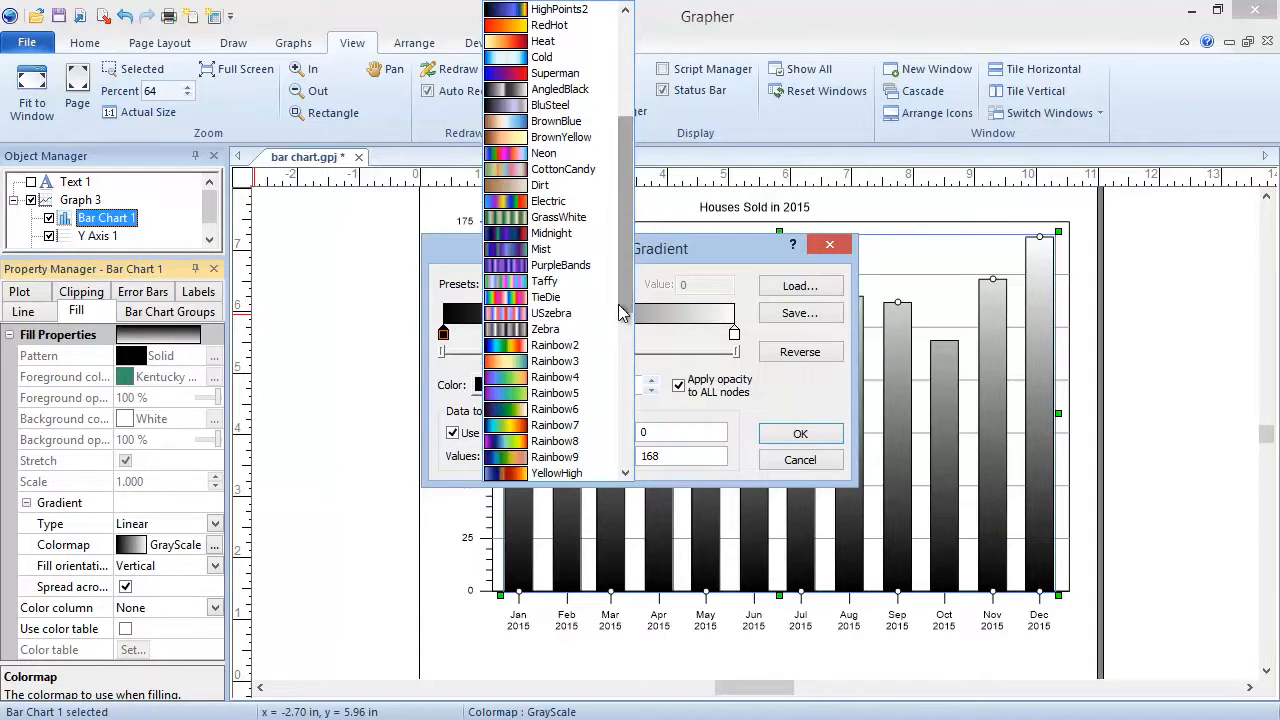
left_click(603, 425)
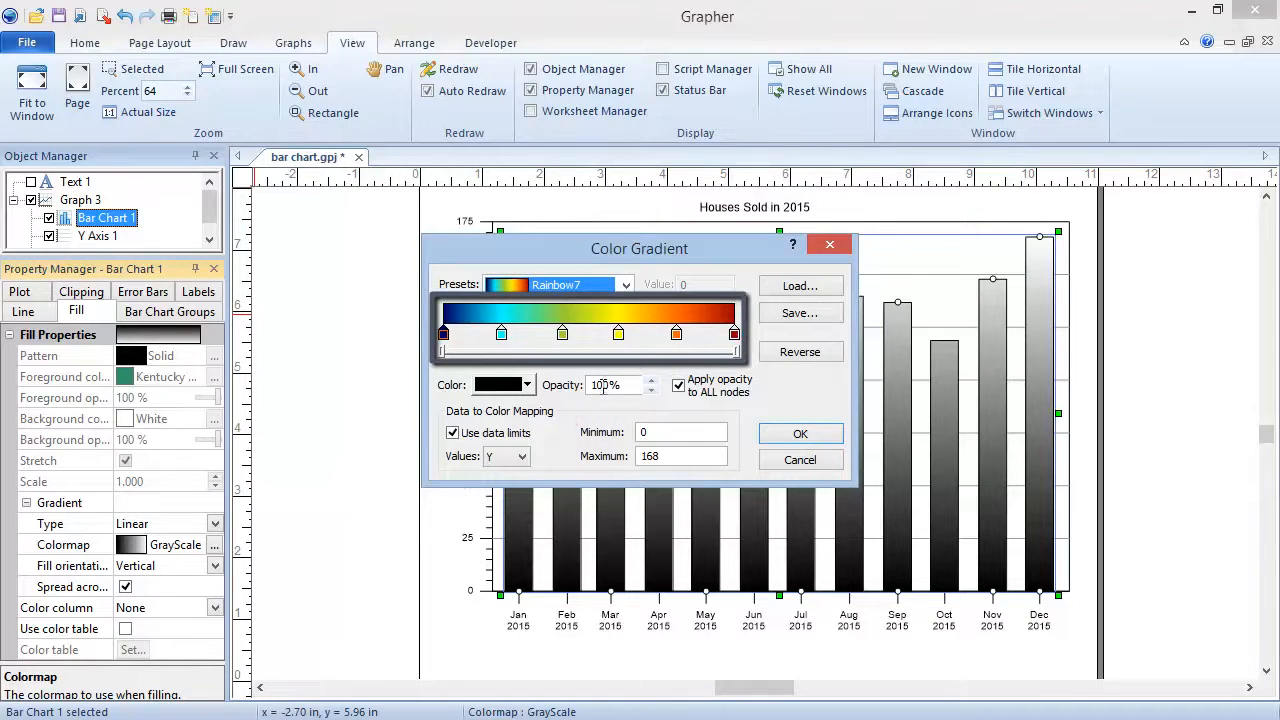
Move the orange gradient node to a value of about 144.8 and the cyan node to about 13.4.
left_click(676, 336)
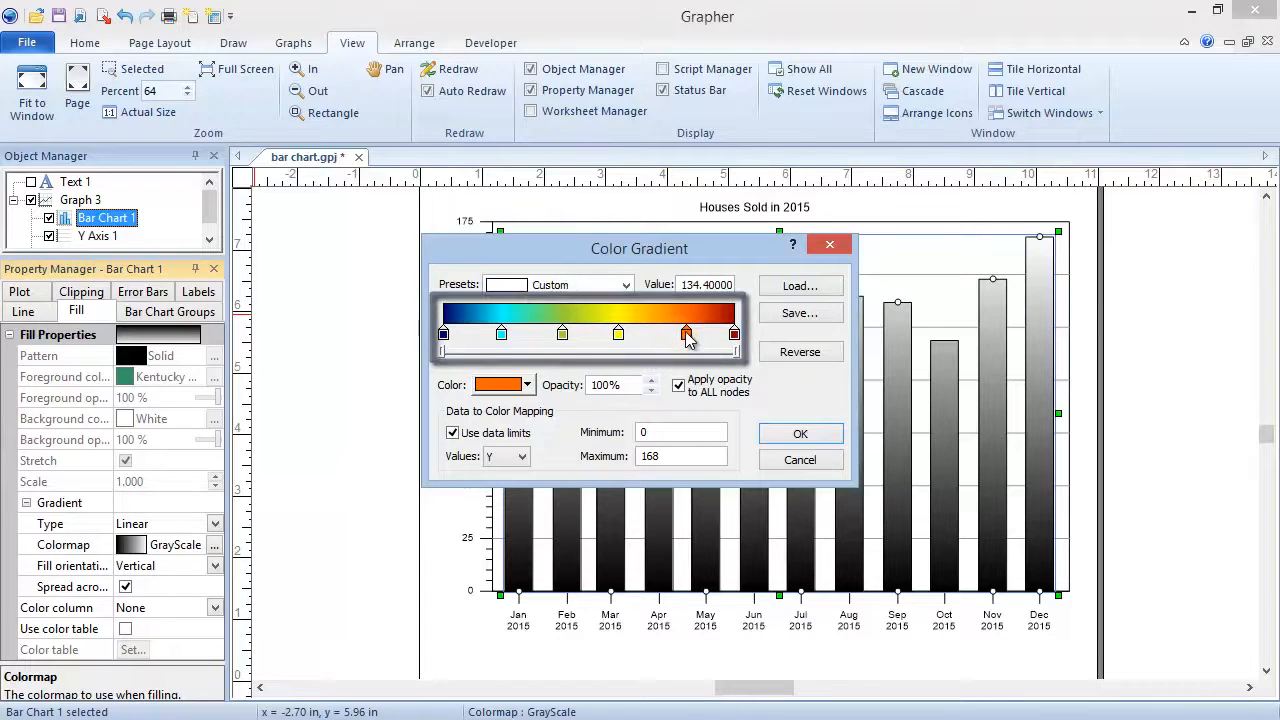
left_click_drag(676, 336, 694, 336)
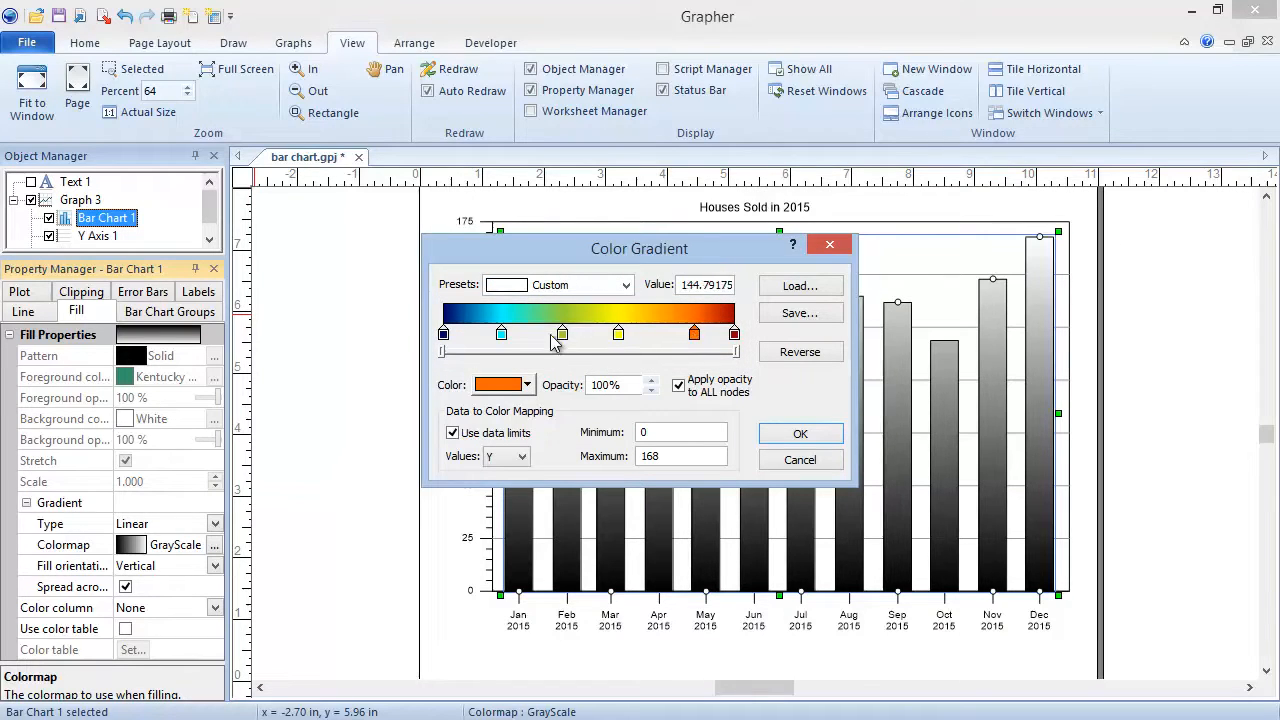
left_click(502, 336)
left_click_drag(502, 336, 466, 337)
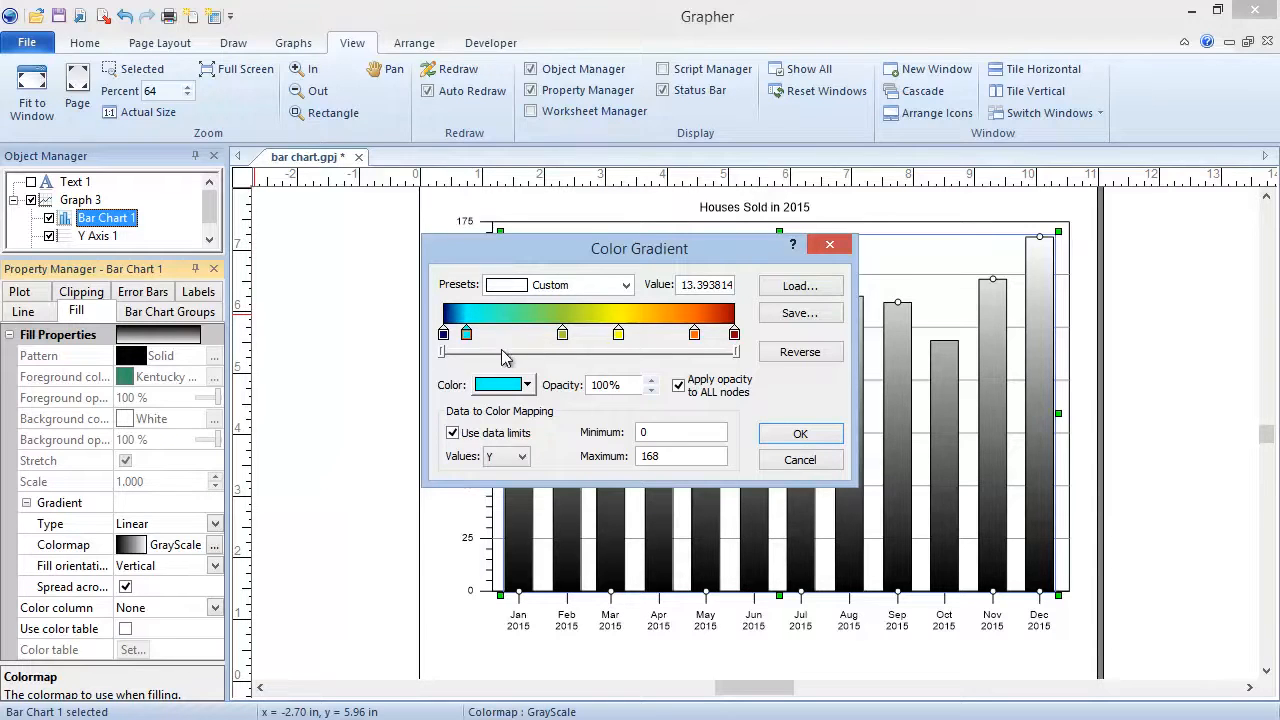
left_click_drag(441, 352, 477, 352)
mouse_move(737, 352)
left_mouse_down()
mouse_move(698, 353)
mouse_move(738, 353)
left_mouse_up()
left_click_drag(477, 352, 441, 352)
Recolor the yellow gradient node with a lighter yellow.
left_click(618, 335)
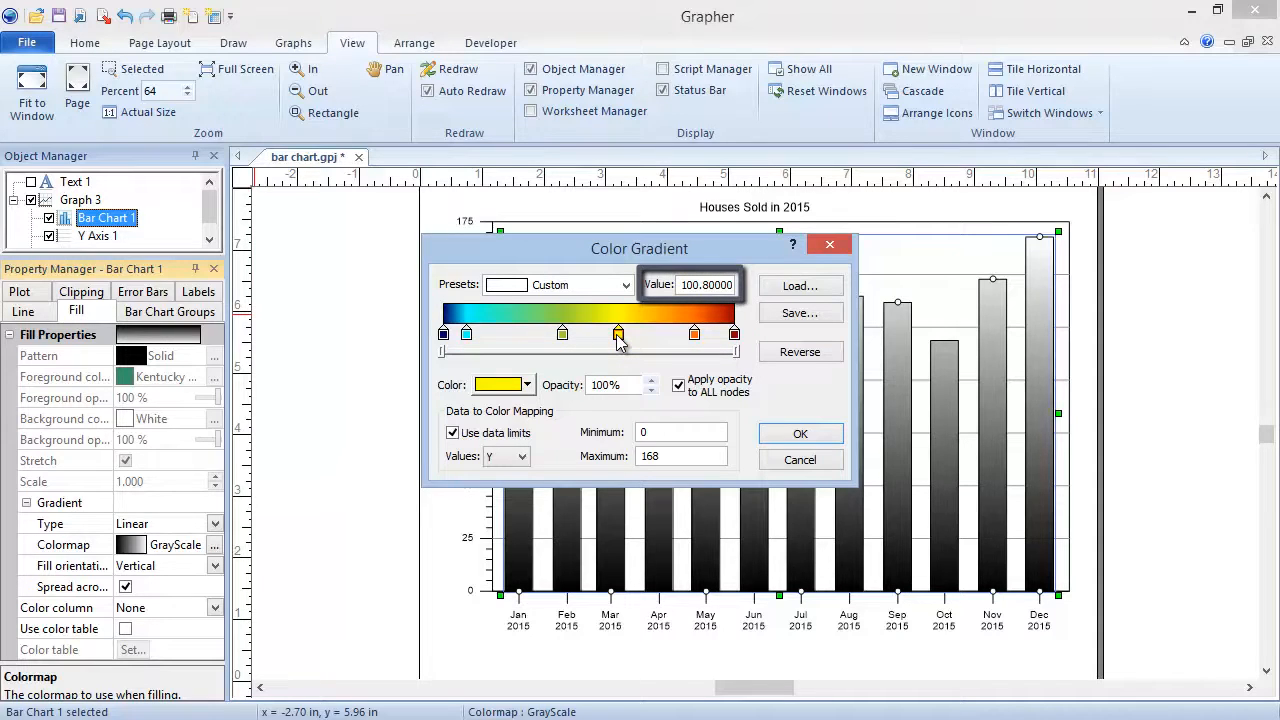
left_click(527, 386)
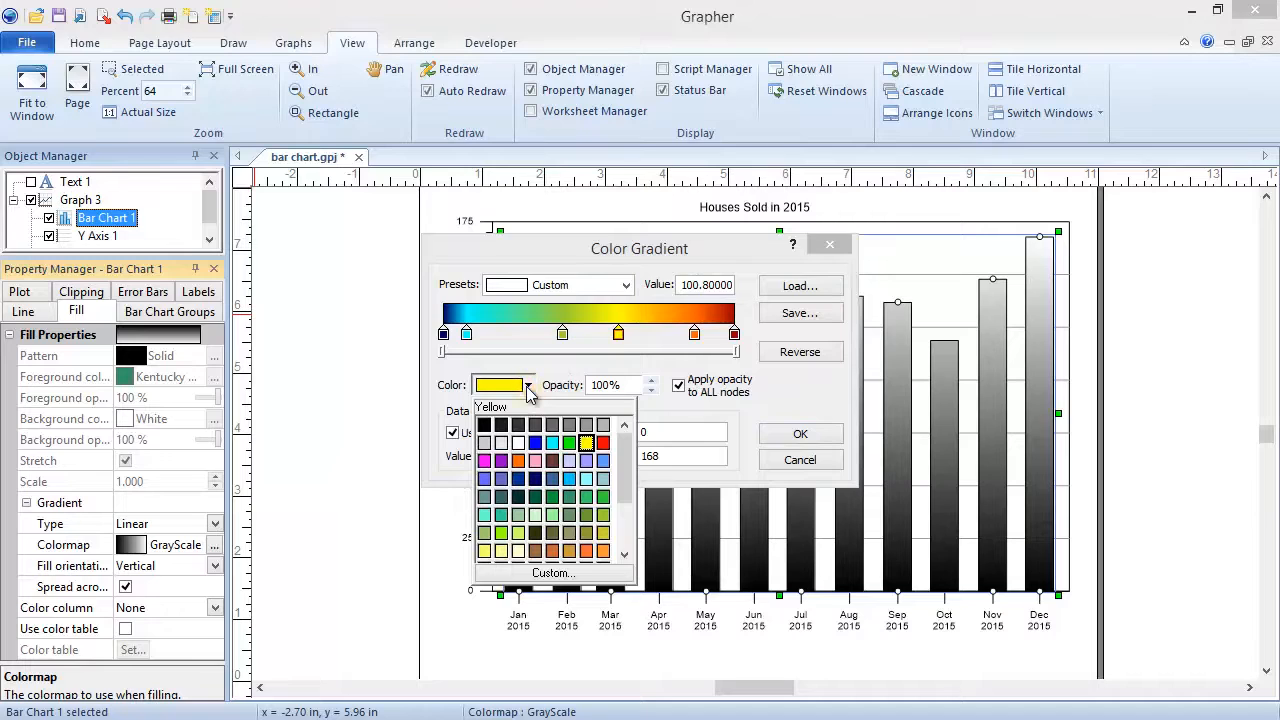
left_click(486, 556)
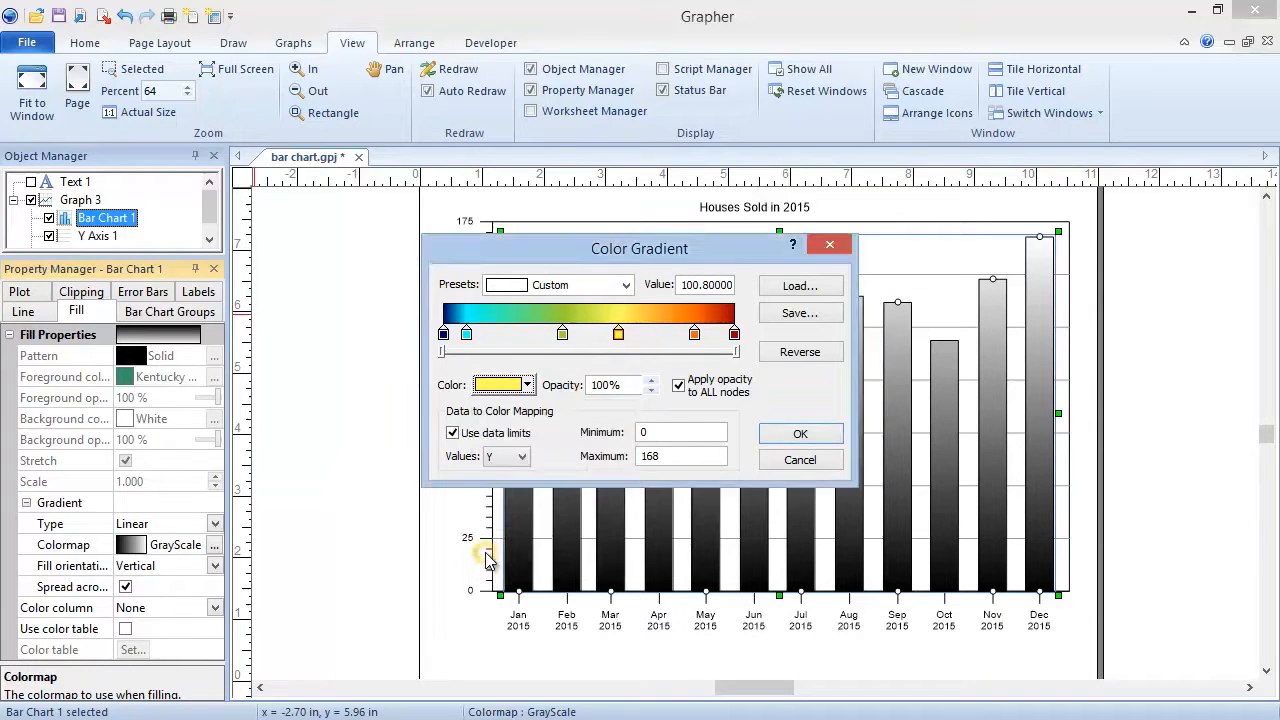
left_click_drag(630, 387, 589, 386)
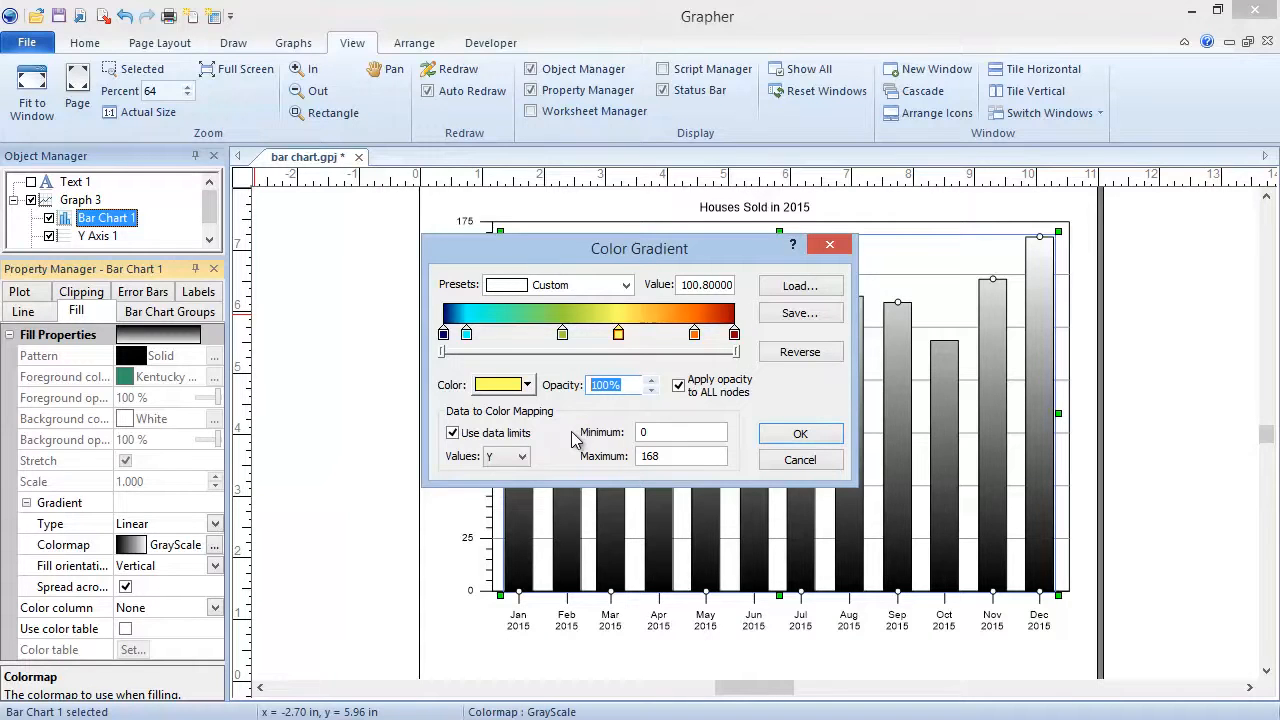
Map the colors by Y values with custom limits of minimum 50 and maximum 100, and apply the gradient to the bars.
left_click(521, 457)
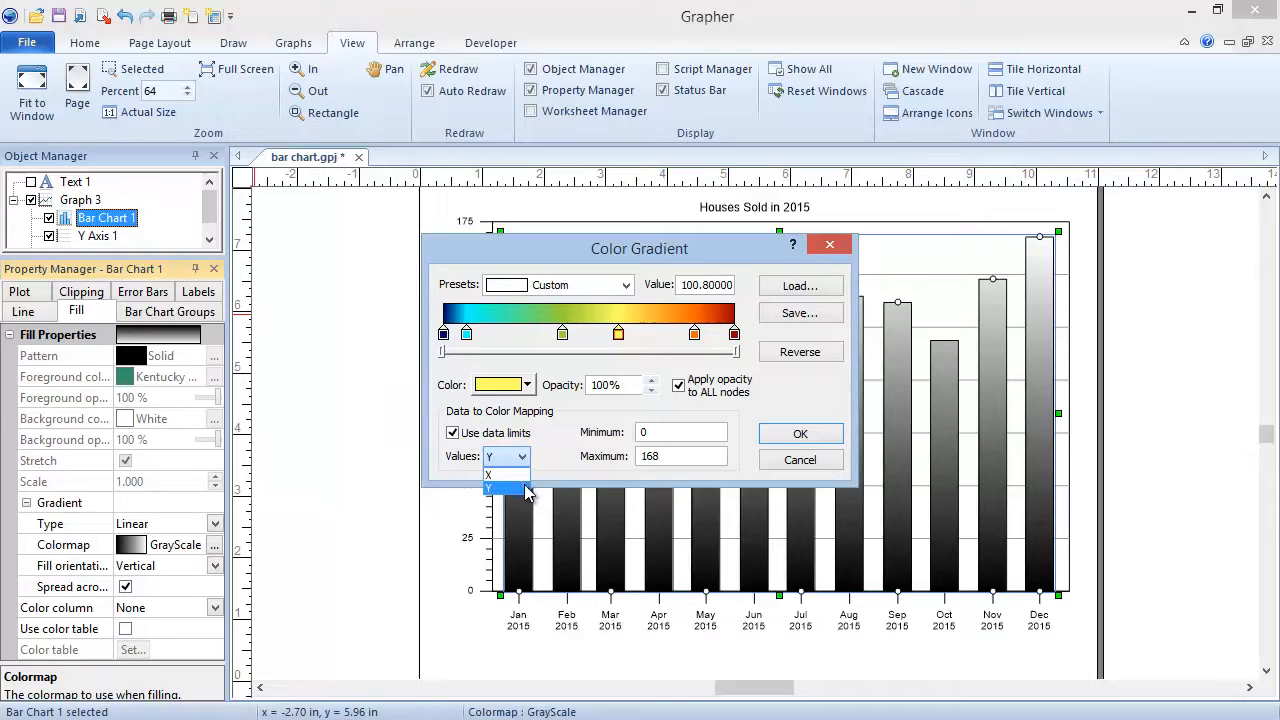
left_click(527, 489)
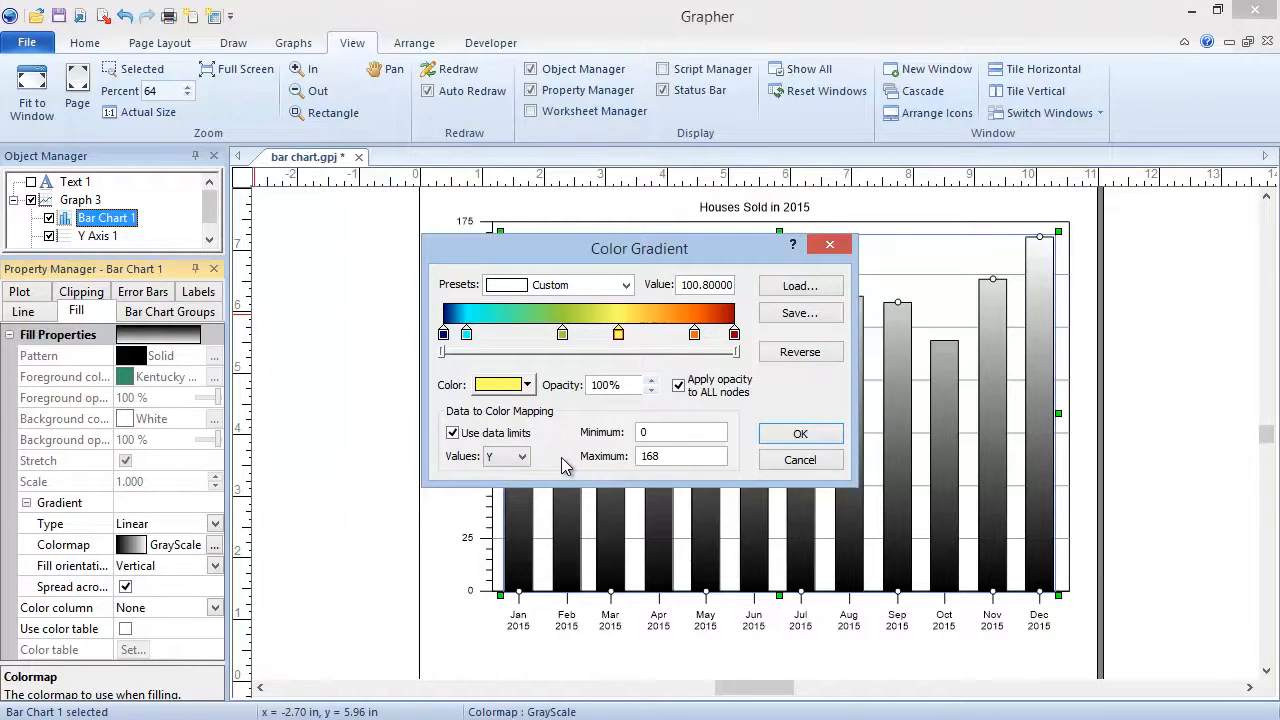
left_click(453, 433)
left_click(650, 432)
key("BackSpace")
type("50")
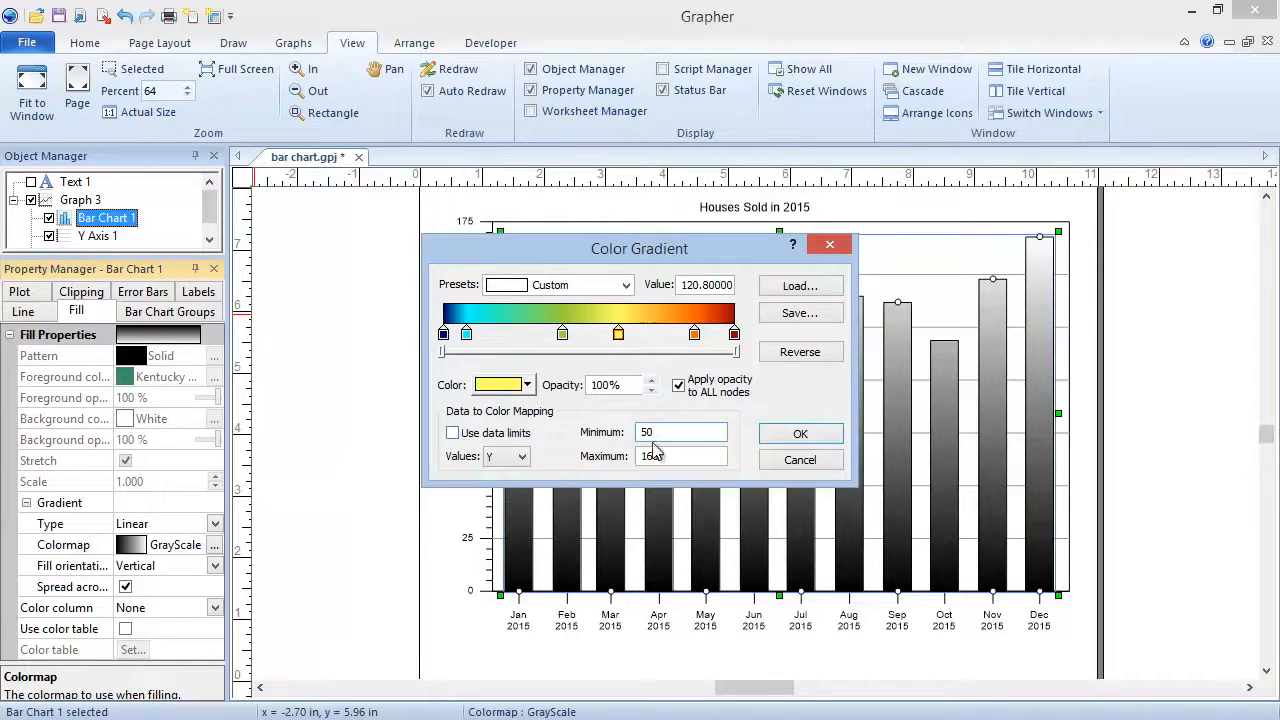
double_click(660, 455)
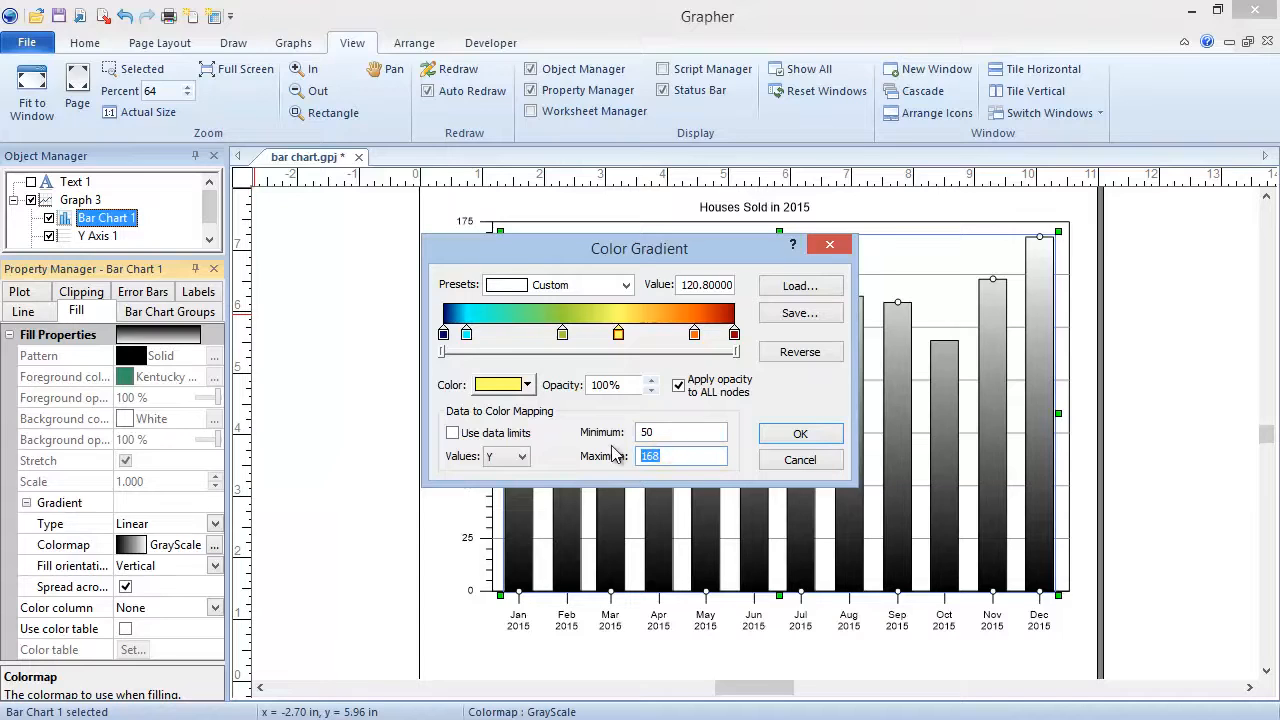
type("100")
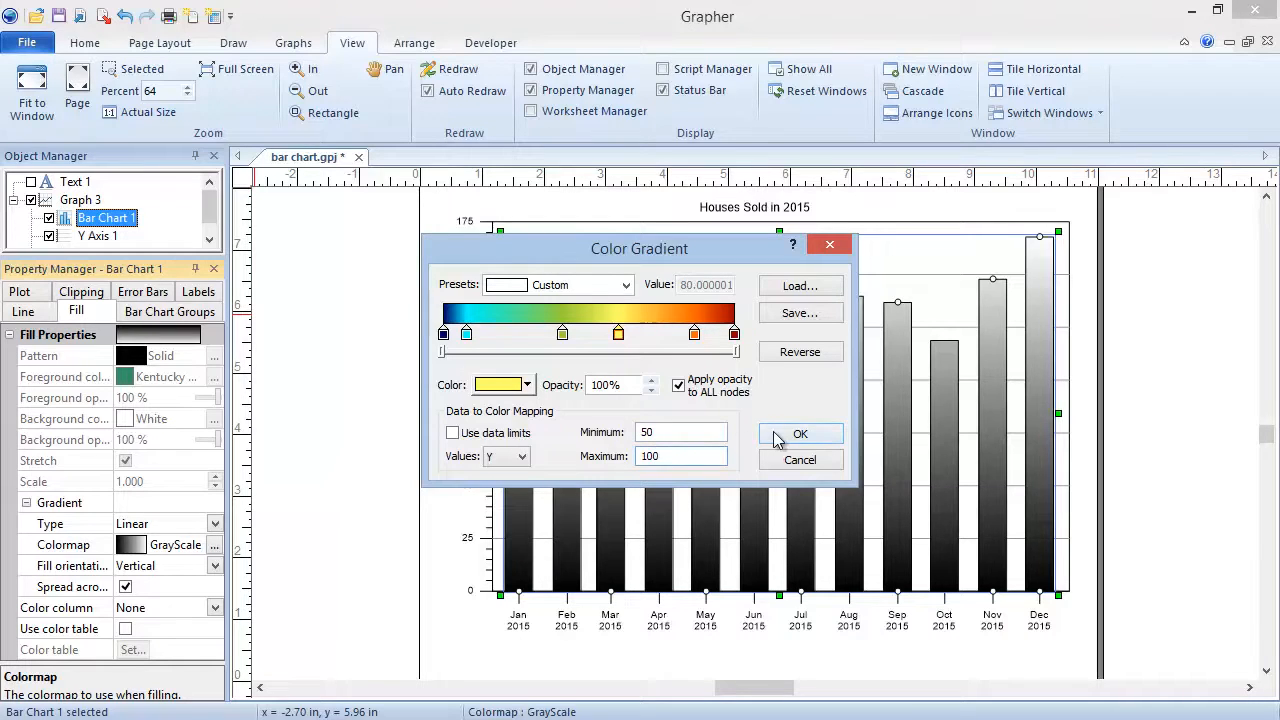
left_click(778, 440)
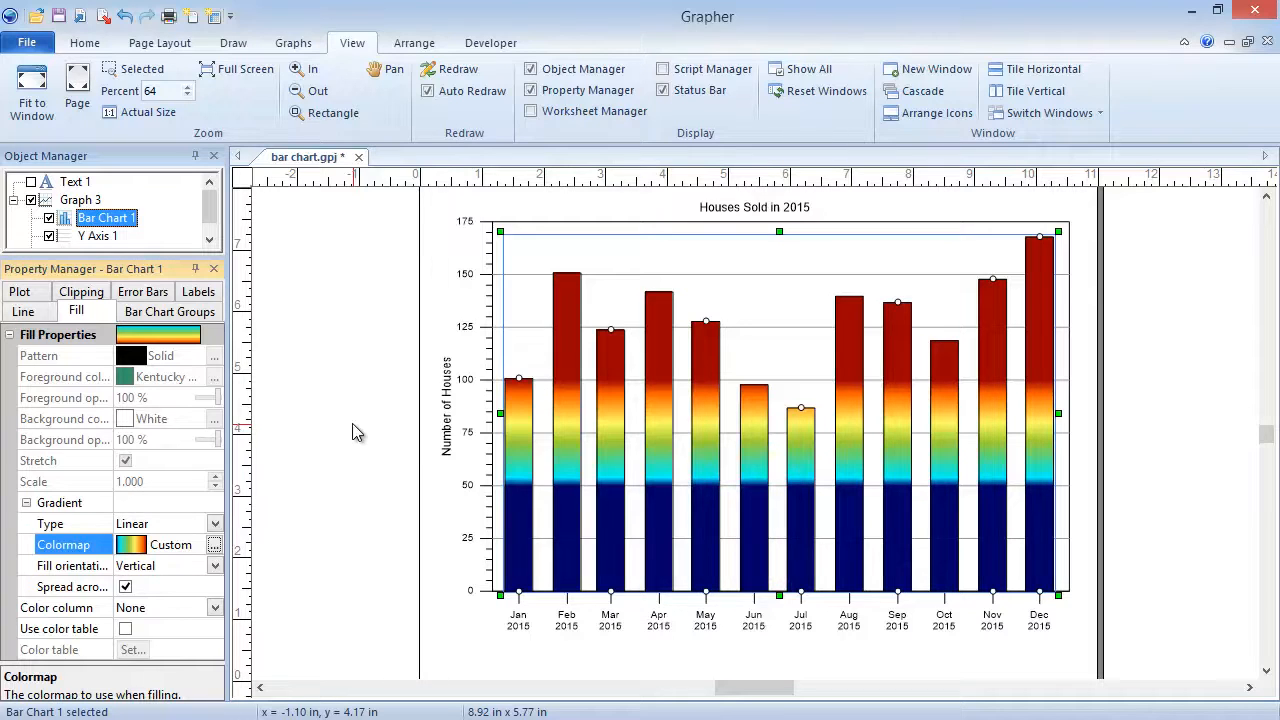
Reopen the bar fill's colormap, switch the color mapping to the data limits, and load the Superman preset.
left_click(214, 545)
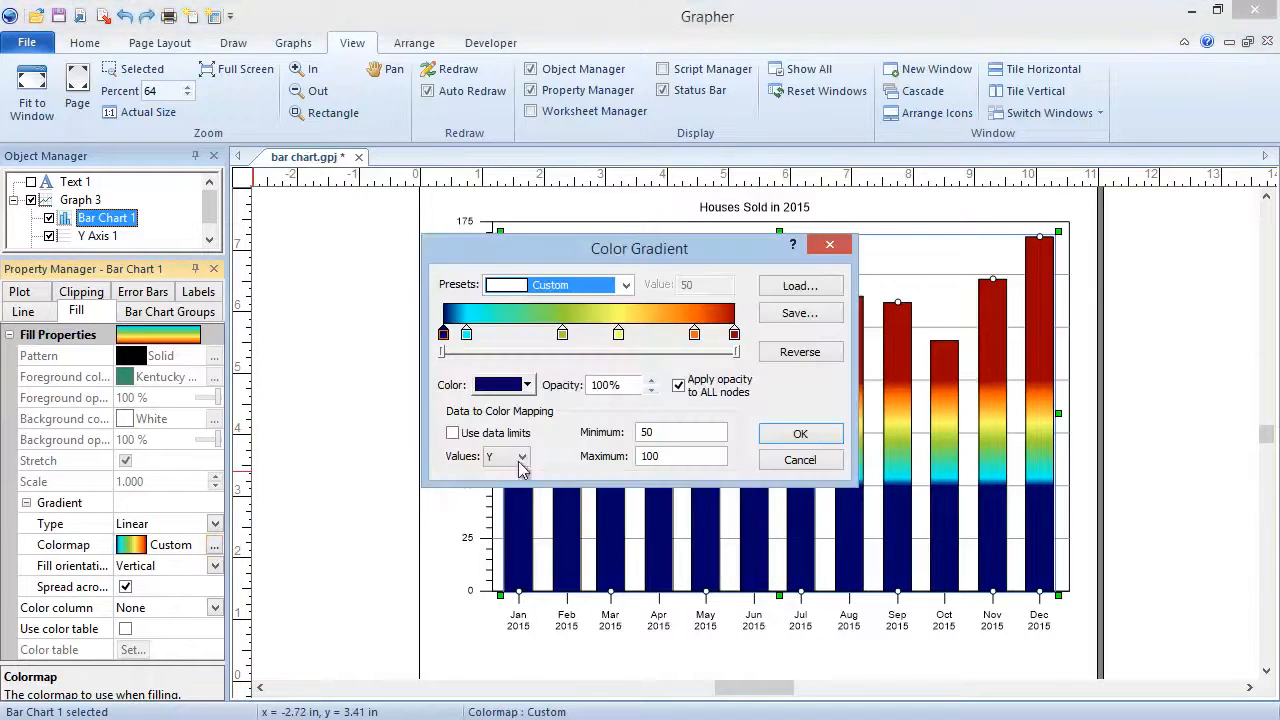
left_click(452, 433)
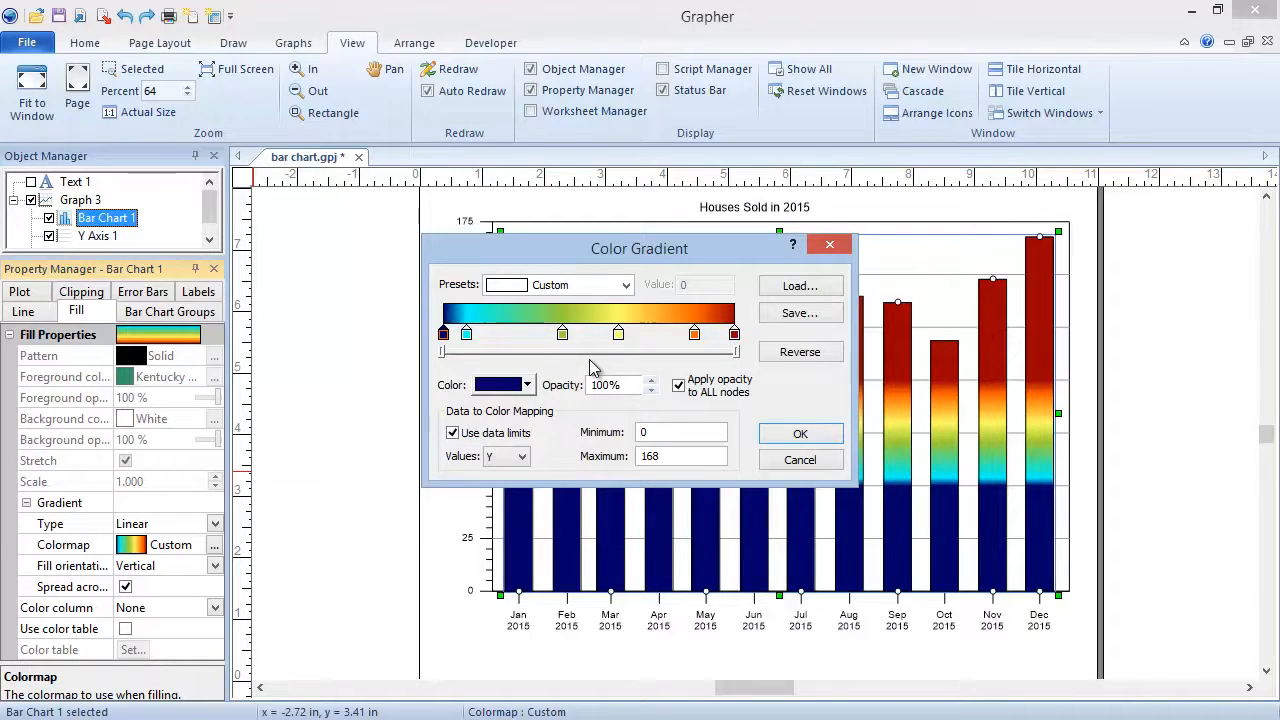
left_click(626, 286)
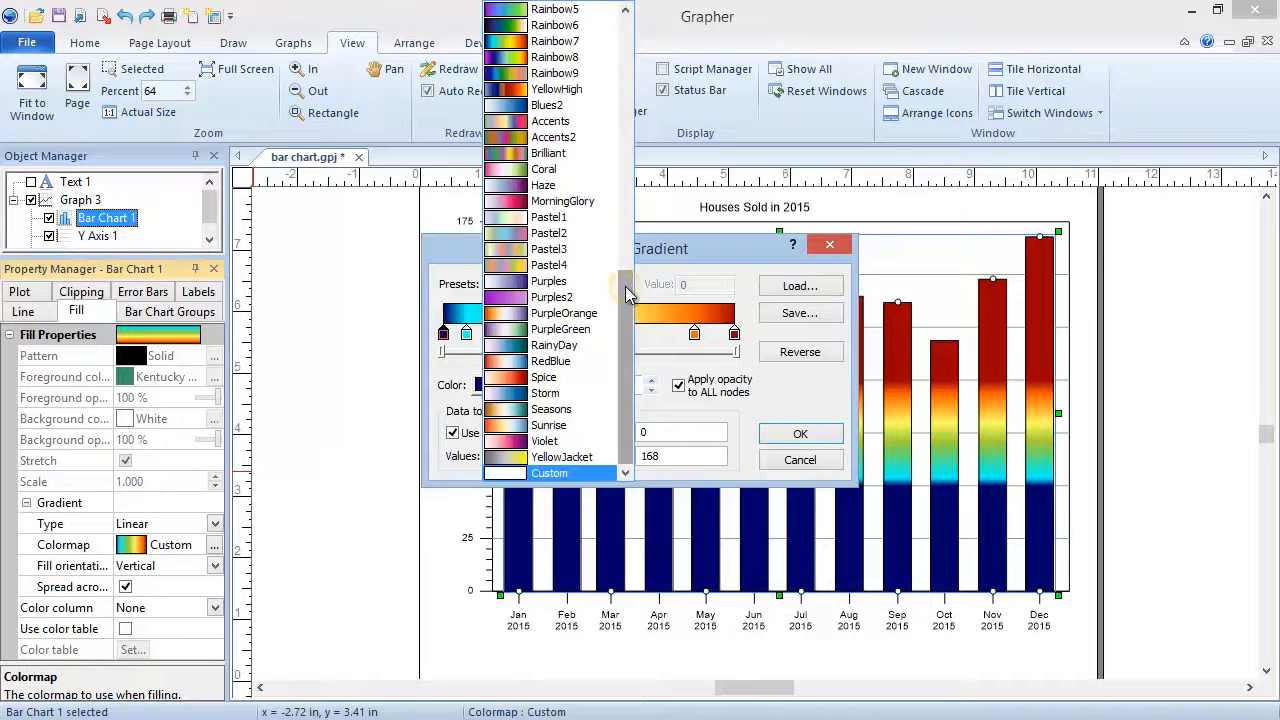
left_click_drag(628, 286, 631, 106)
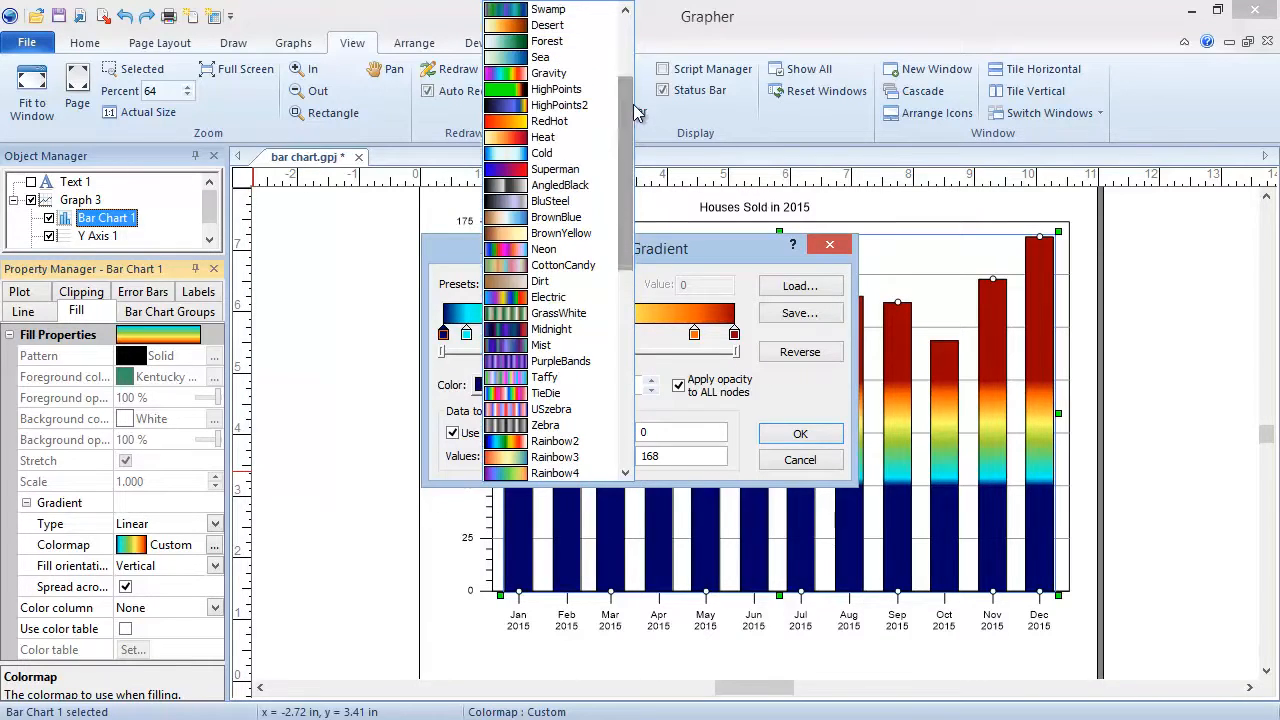
left_click(598, 171)
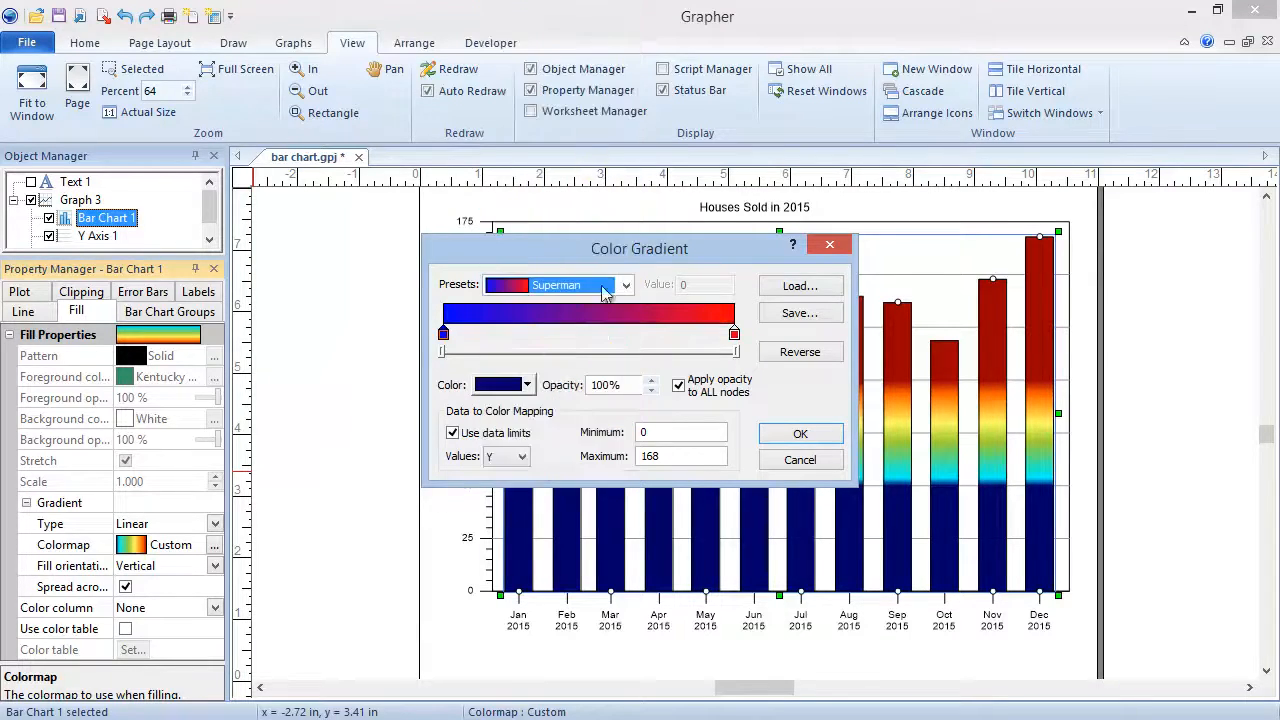
Add a middle node to the gradient, color it blue, and set its value to 128.583.
left_click(553, 334)
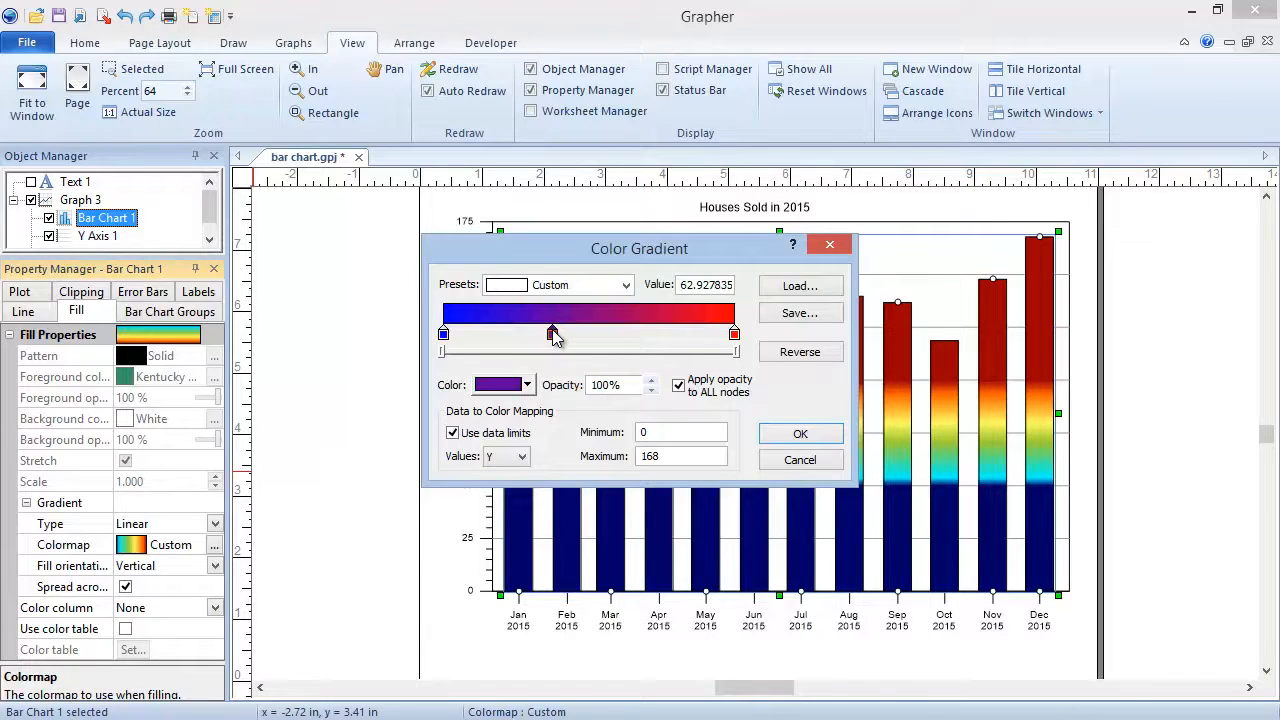
left_click(528, 387)
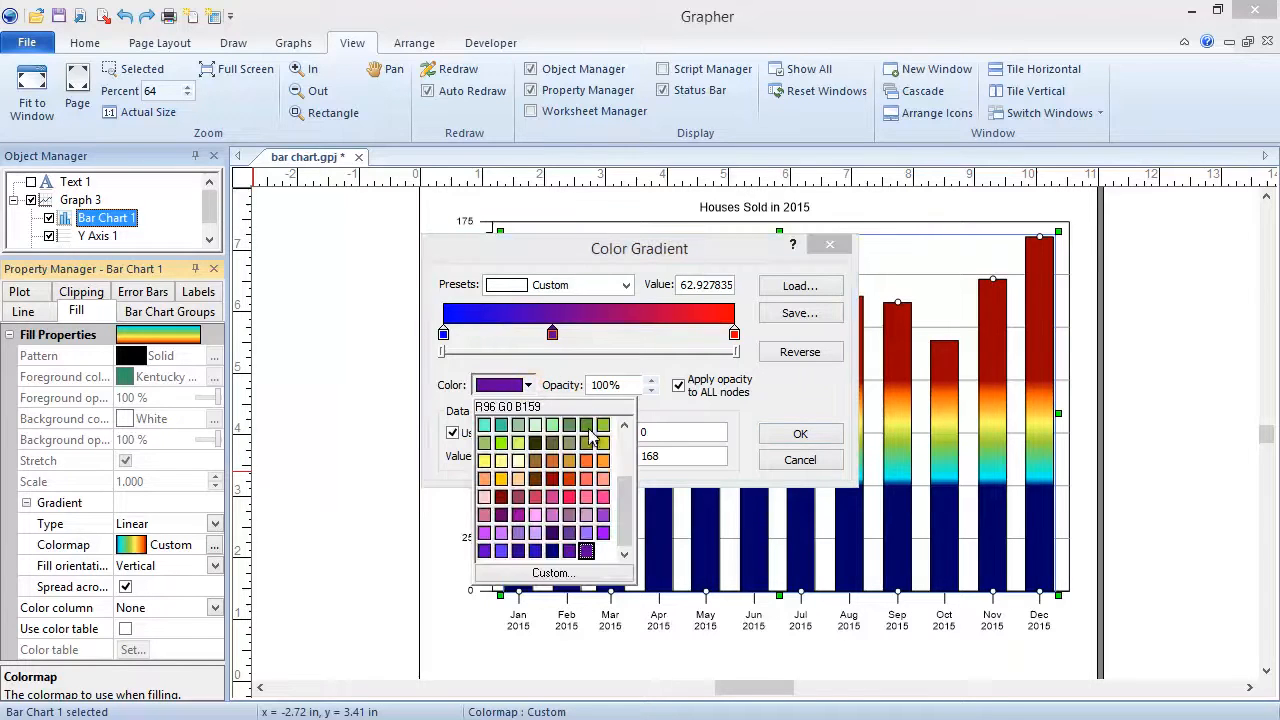
left_click(534, 443)
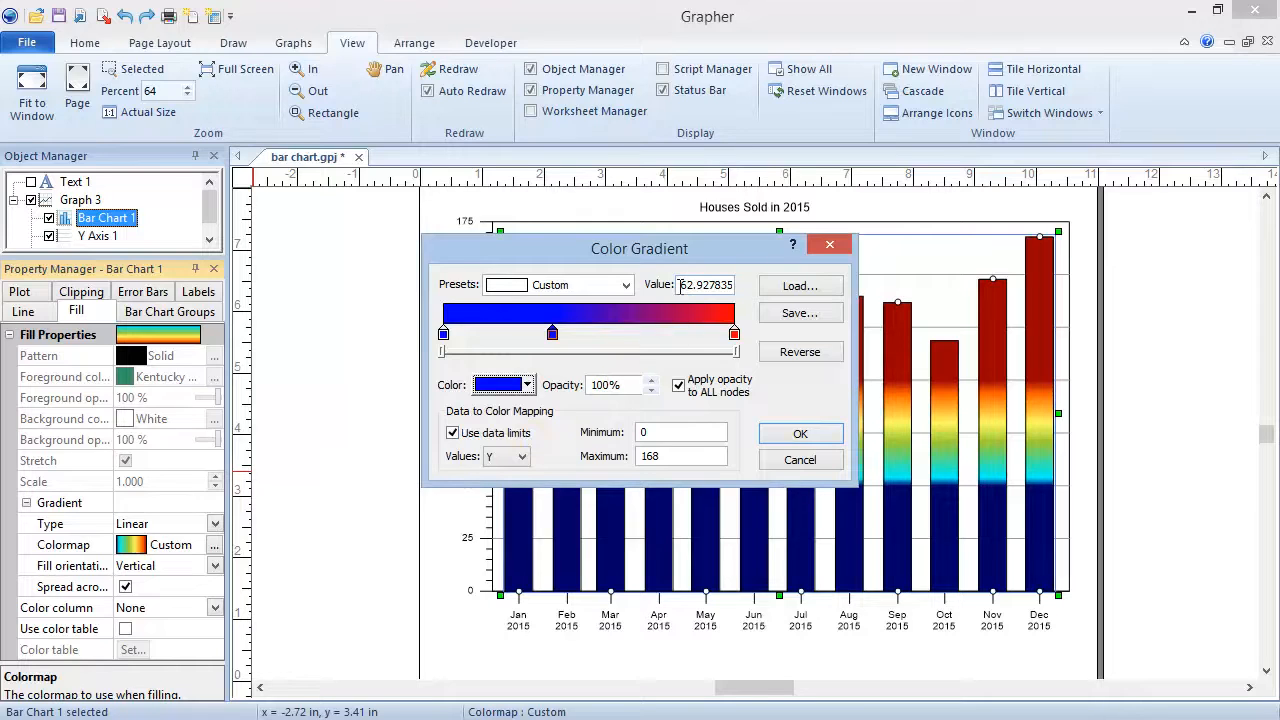
left_click_drag(678, 285, 744, 295)
type("128.5")
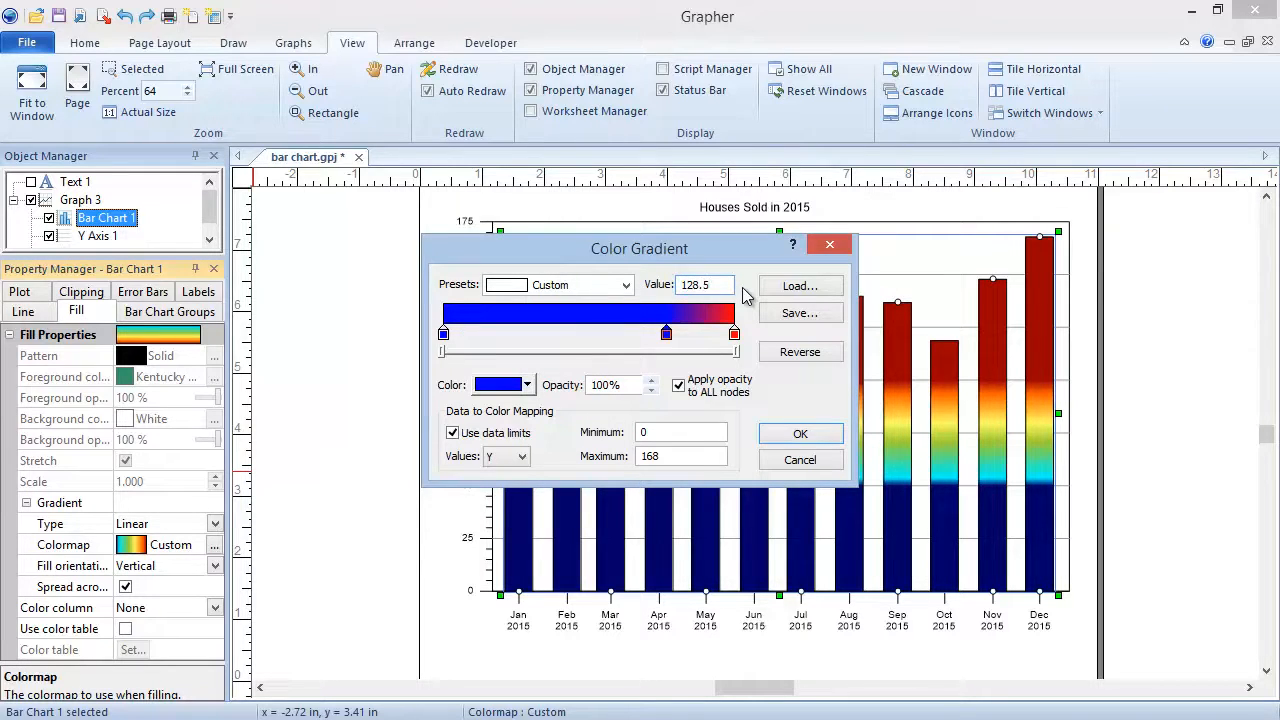
type("83")
Add a second middle node in red at value 128.583 and apply the two-color gradient to the bars.
left_click(674, 334)
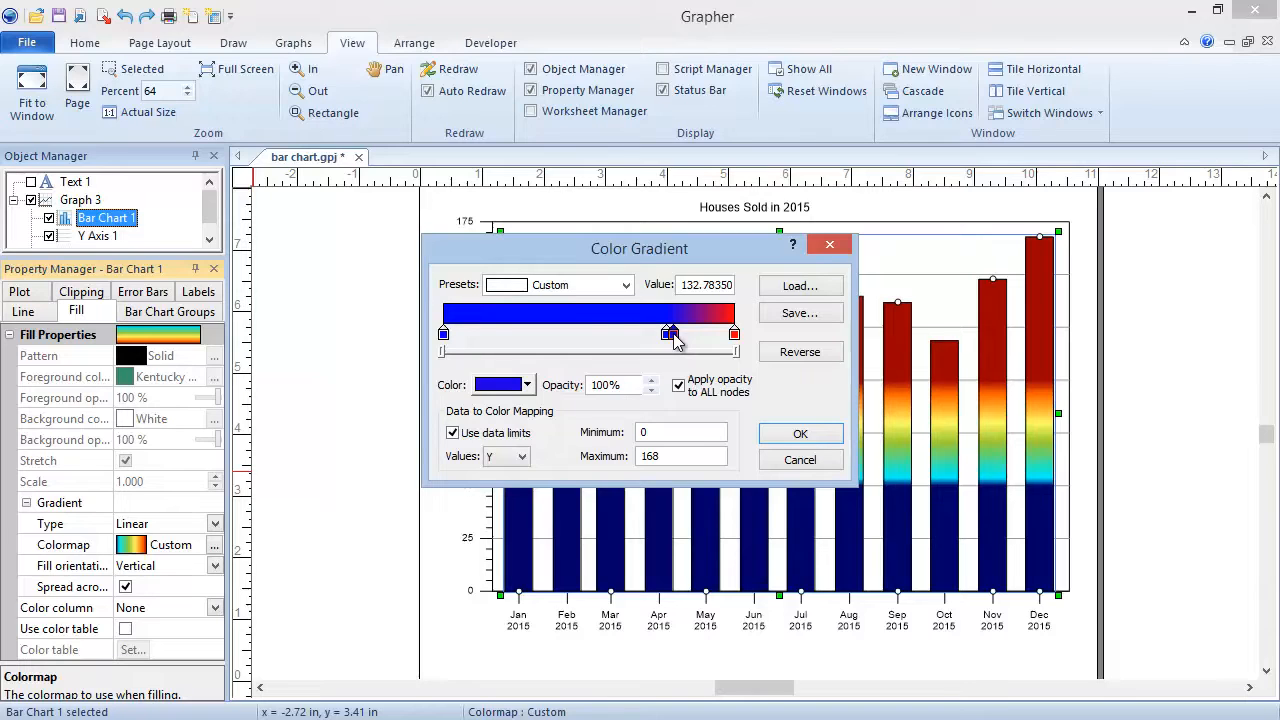
left_click(527, 386)
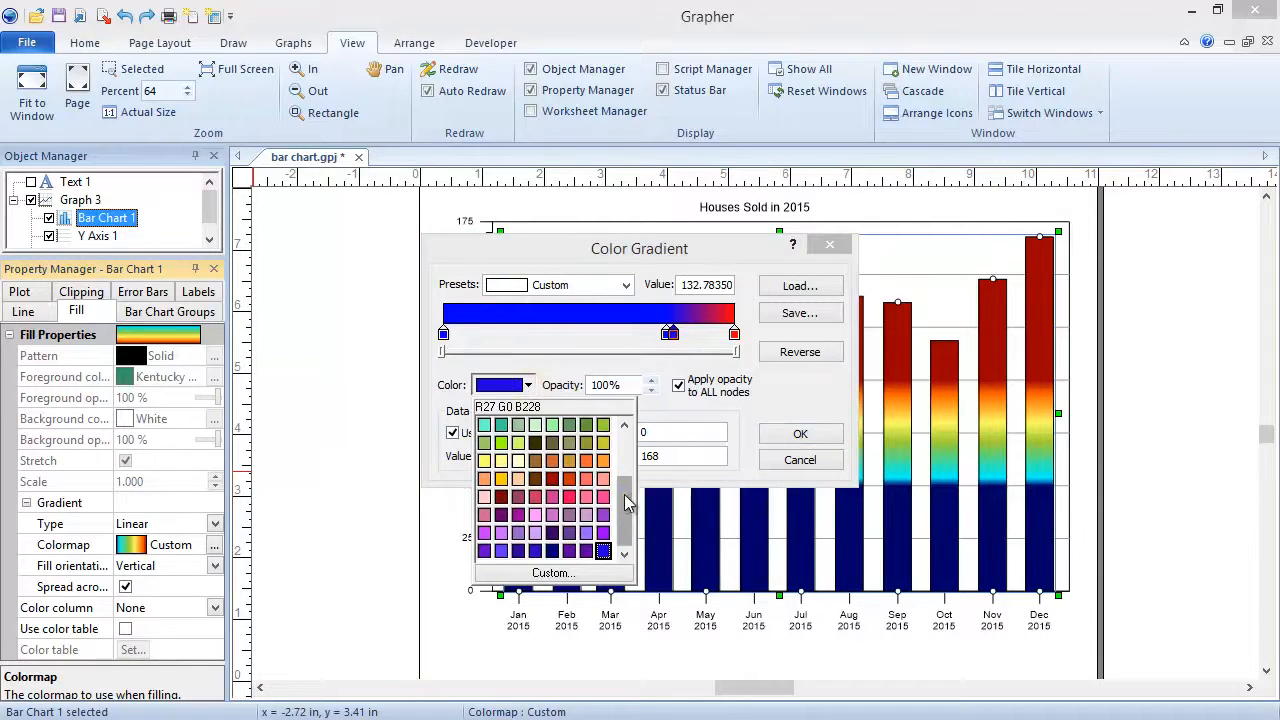
left_click_drag(625, 503, 624, 452)
left_click(606, 452)
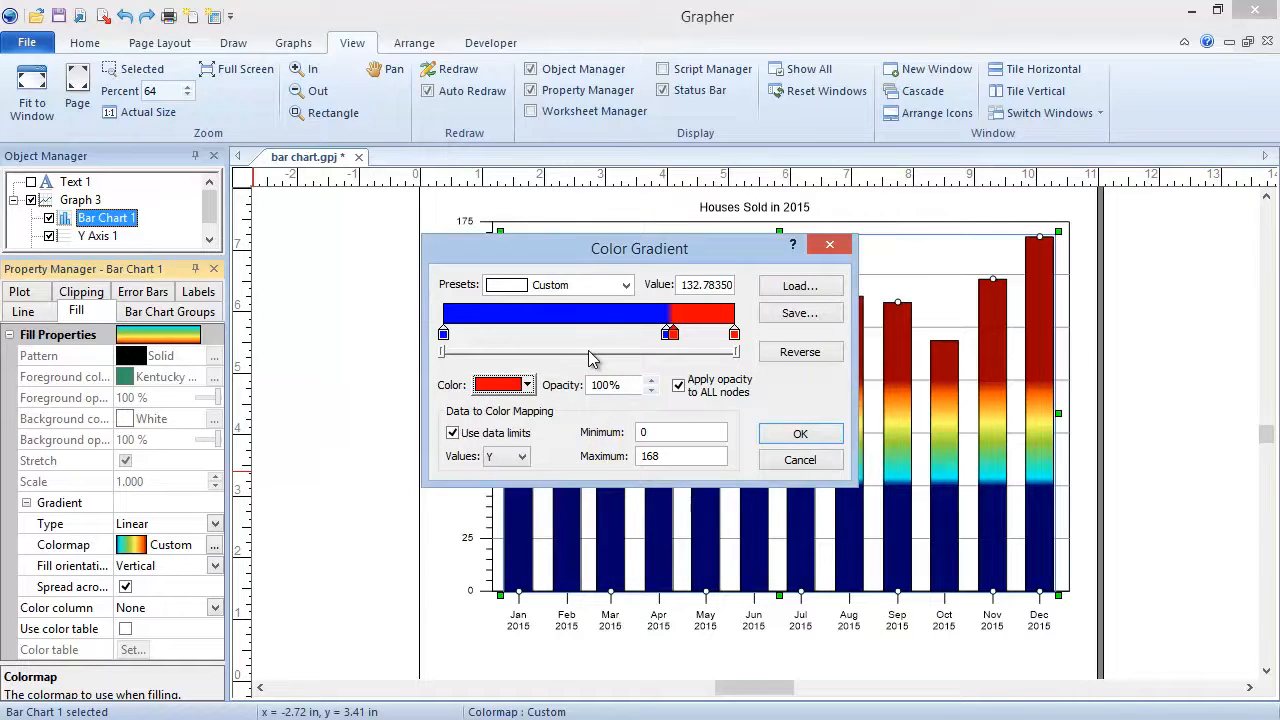
double_click(687, 285)
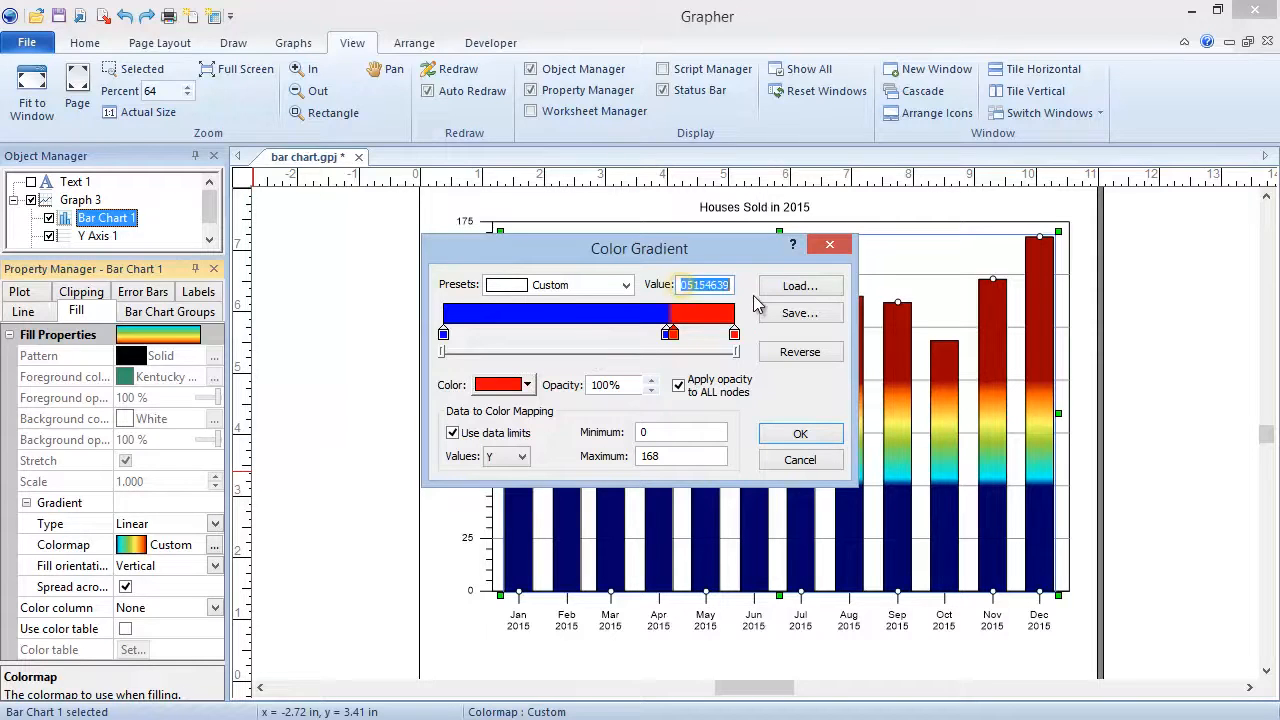
type("128.5831")
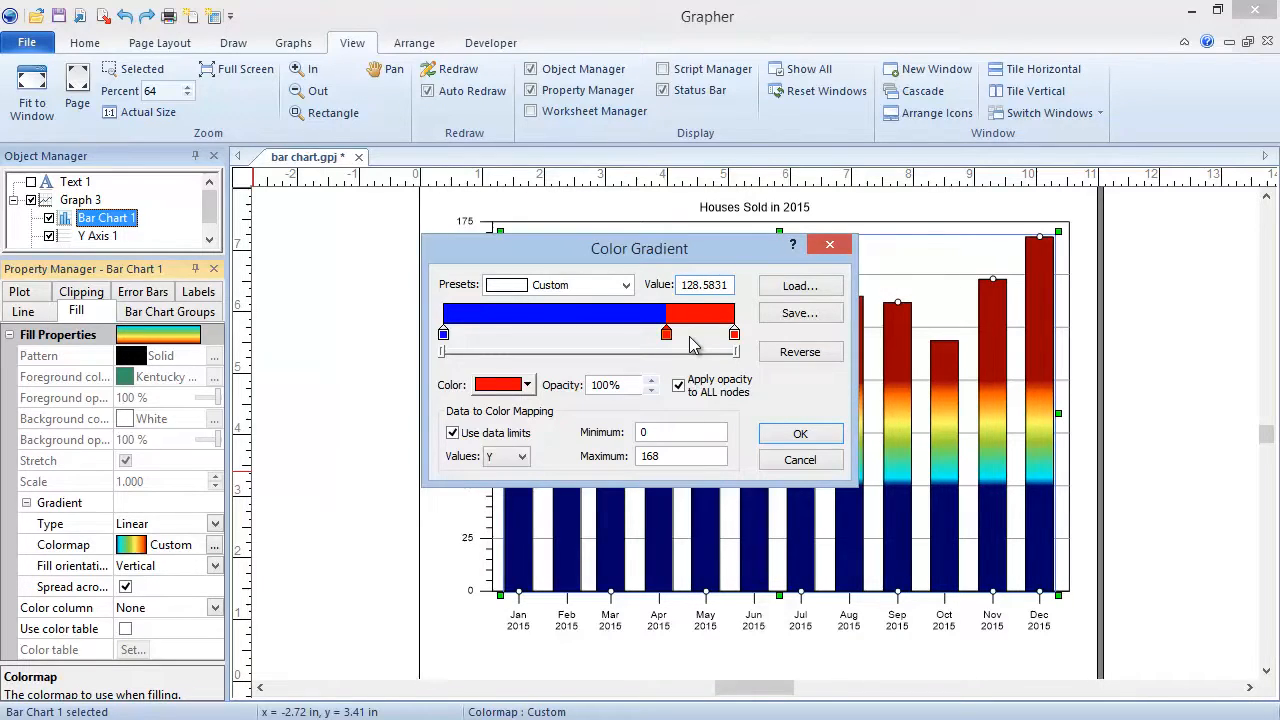
key("BackSpace")
left_click(800, 436)
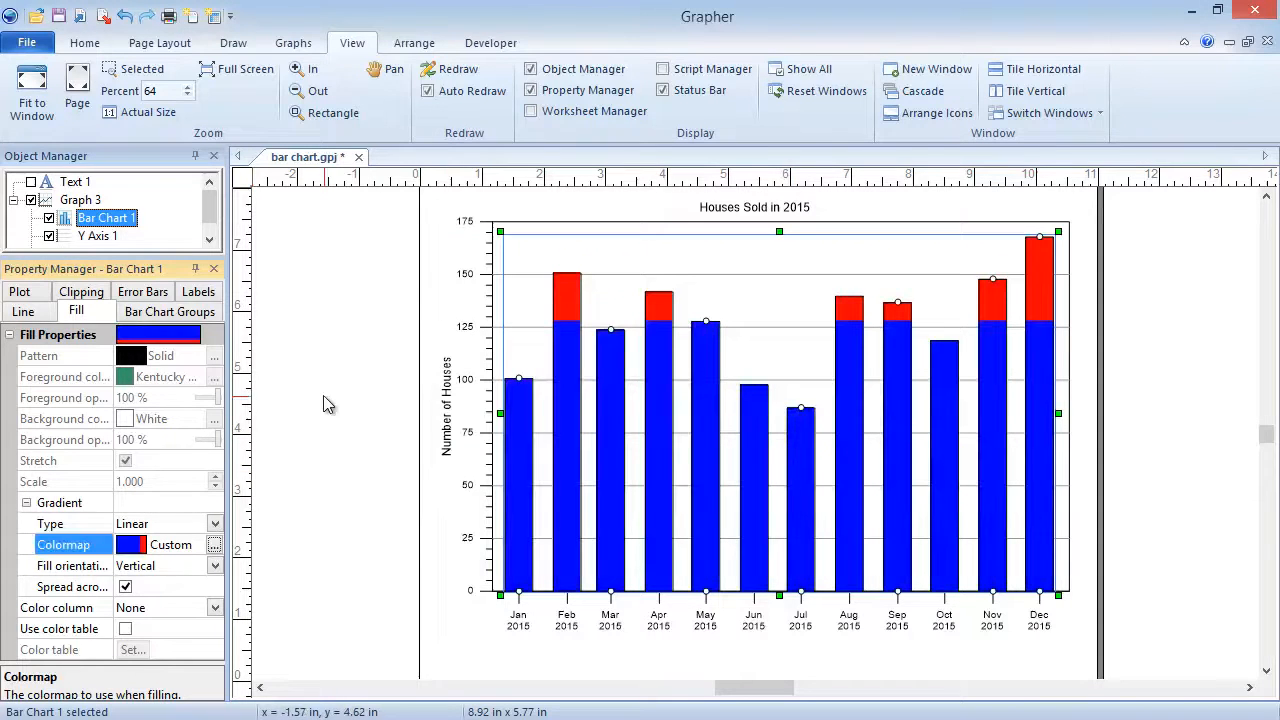